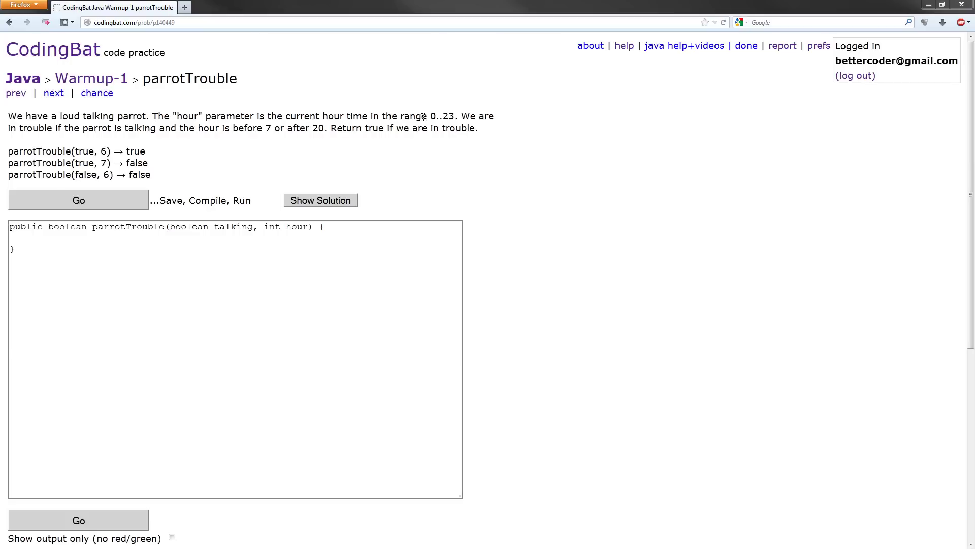
- Review the 0..23 hour range in the description, then move the caret into the method body
{"action": "left_click_drag", "start_coordinate": [430, 115], "coordinate": [454, 117]}
{"action": "left_click", "coordinate": [458, 116]}
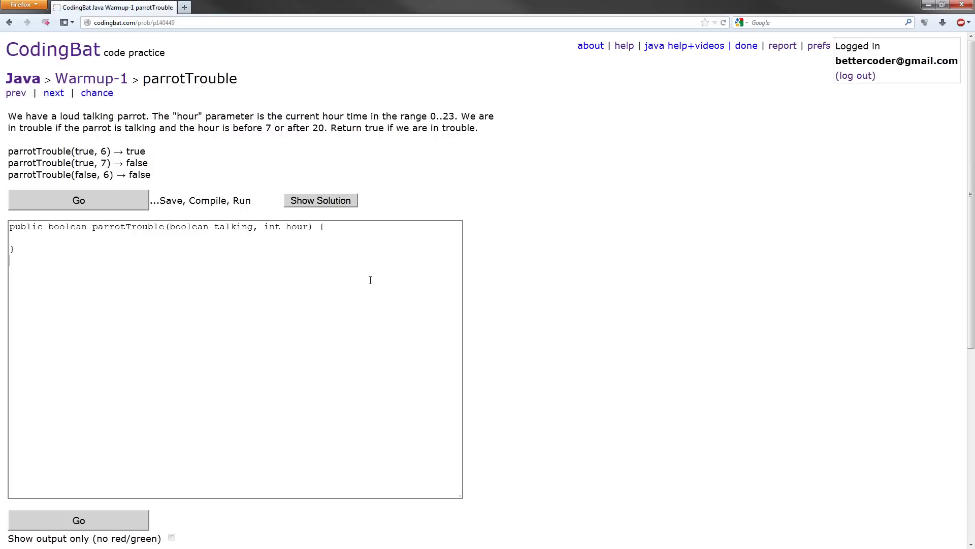
{"action": "type", "text": "// "}
{"action": "type", "text": "return true if "}
{"action": "type", "text": "parrot i"}
{"action": "type", "text": "s talking AN"}
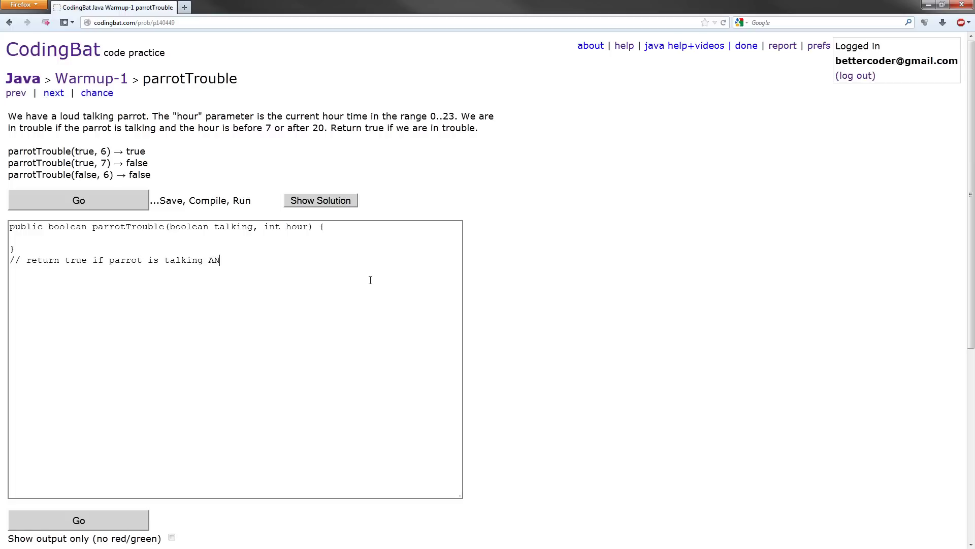
{"action": "type", "text": "D hour"}
{"action": "type", "text": " < 7 "}
{"action": "type", "text": "OR"}
{"action": "type", "text": " > "}
{"action": "type", "text": "20 "}
{"action": "type", "text": "// "}
{"action": "type", "text": "re"}
{"action": "type", "text": "turn"}
{"action": "type", "text": " false"}
{"action": "key", "text": "Up"}
{"action": "type", "text": "if ("}
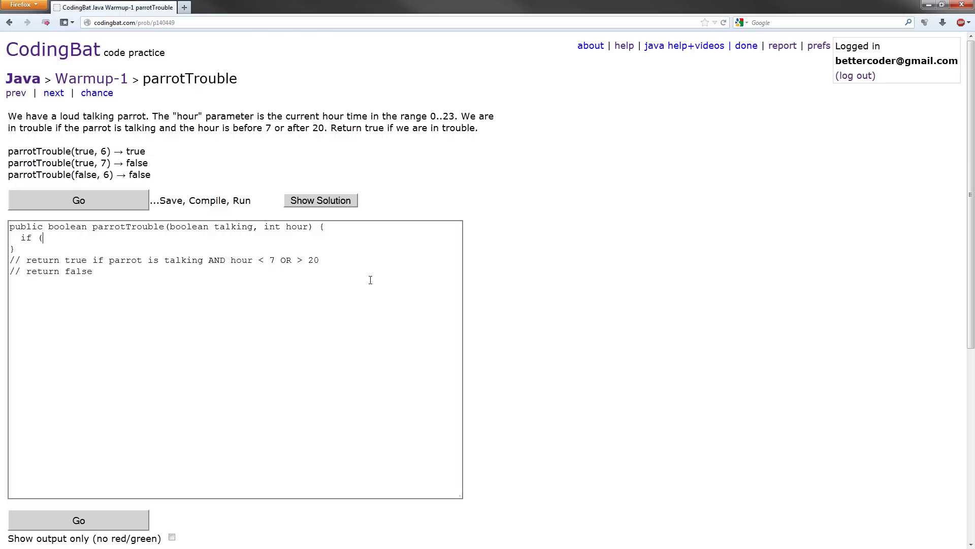
{"action": "type", "text": "talking "}
{"action": "type", "text": "&& "}
{"action": "type", "text": "("}
{"action": "type", "text": "hour"}
- Remove the stray comma after hour and lay out the 'return true;' and 'return false;' lines
{"action": "key", "text": "BackSpace"}
{"action": "type", "text": "< 7 "}
{"action": "type", "text": "|| hour > "}
{"action": "type", "text": "20"}
{"action": "type", "text": "))"}
{"action": "key", "text": "Return"}
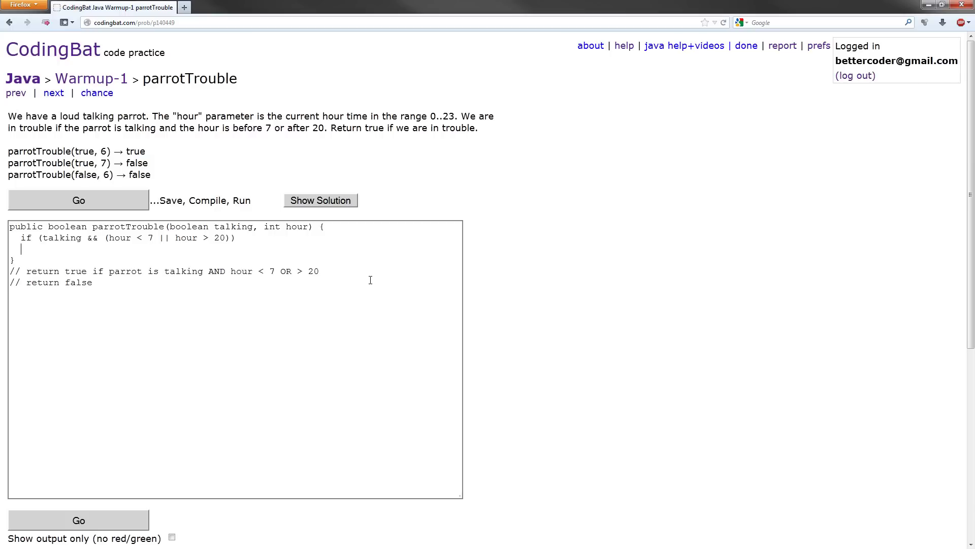
{"action": "type", "text": "return "}
{"action": "type", "text": "true;"}
{"action": "key", "text": "Return"}
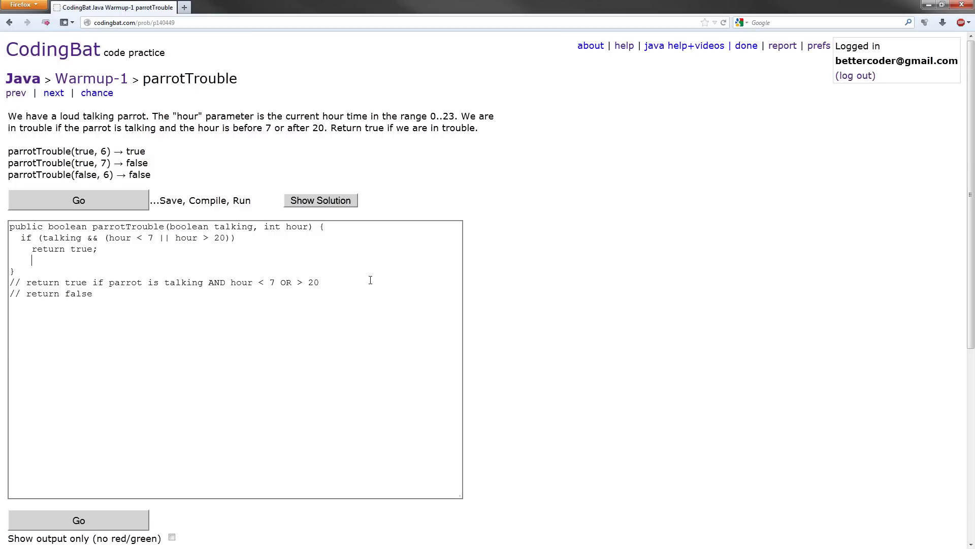
{"action": "key", "text": "Return"}
{"action": "type", "text": "ret"}
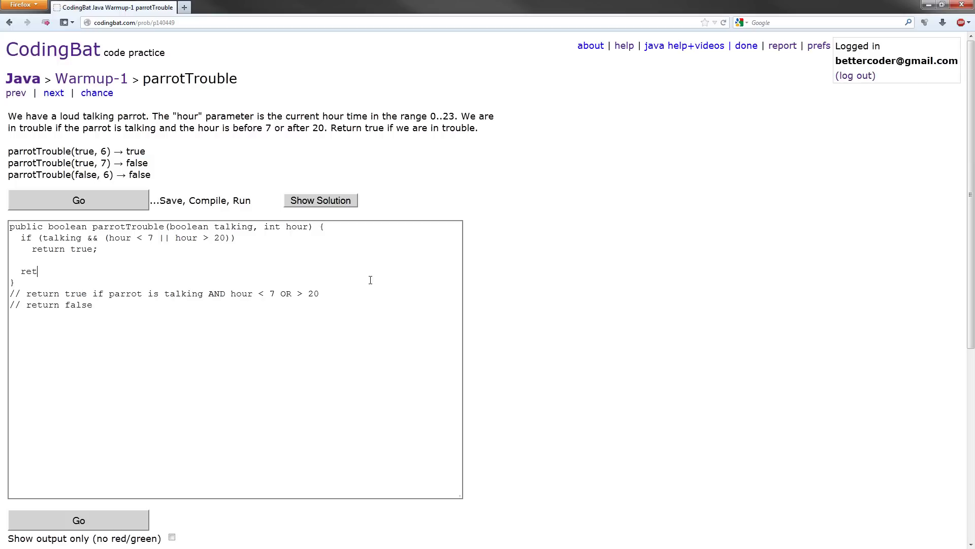
{"action": "type", "text": "urn false;"}
{"action": "left_click", "coordinate": [118, 194]}
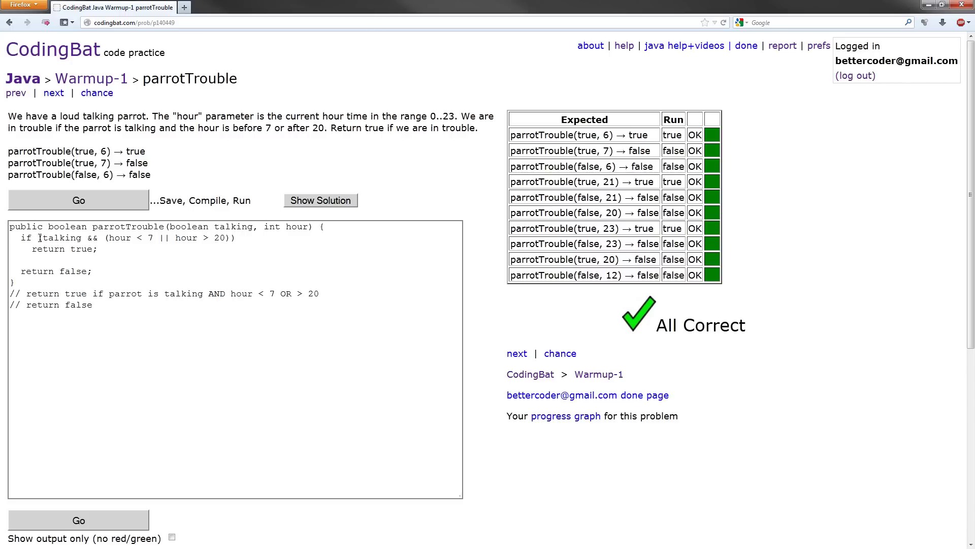
{"action": "left_click_drag", "start_coordinate": [38, 237], "coordinate": [240, 238]}
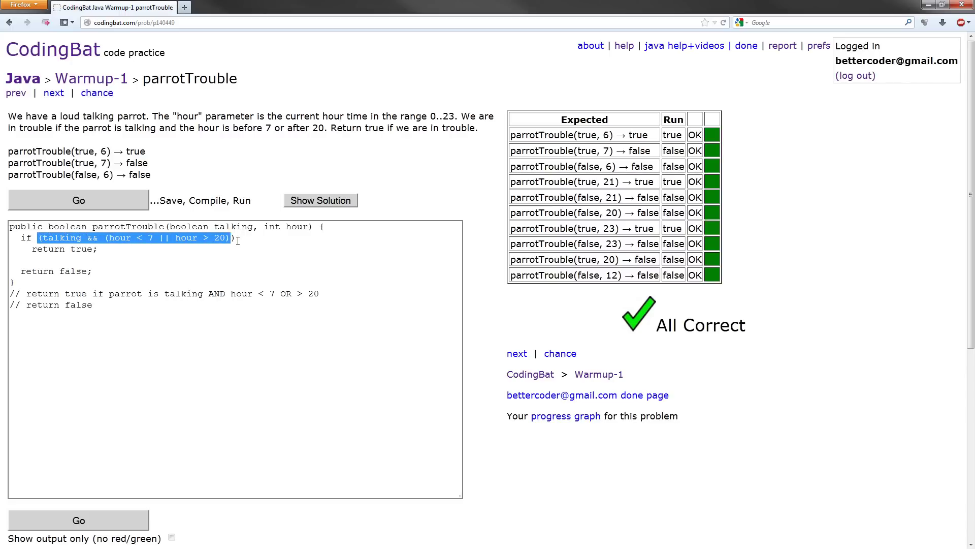
{"action": "left_click", "coordinate": [110, 253]}
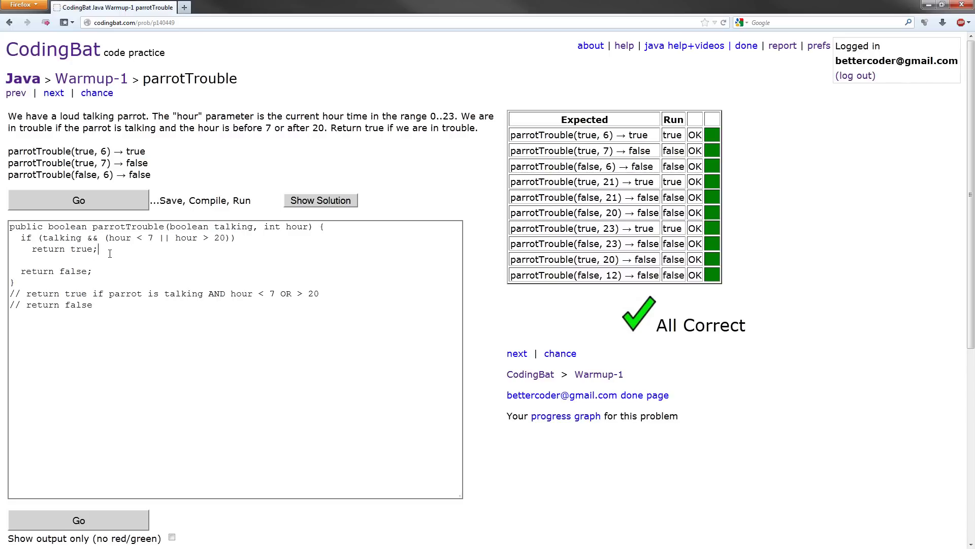
{"action": "double_click", "coordinate": [71, 271]}
{"action": "left_click", "coordinate": [39, 238]}
{"action": "left_click_drag", "start_coordinate": [38, 238], "coordinate": [233, 238]}
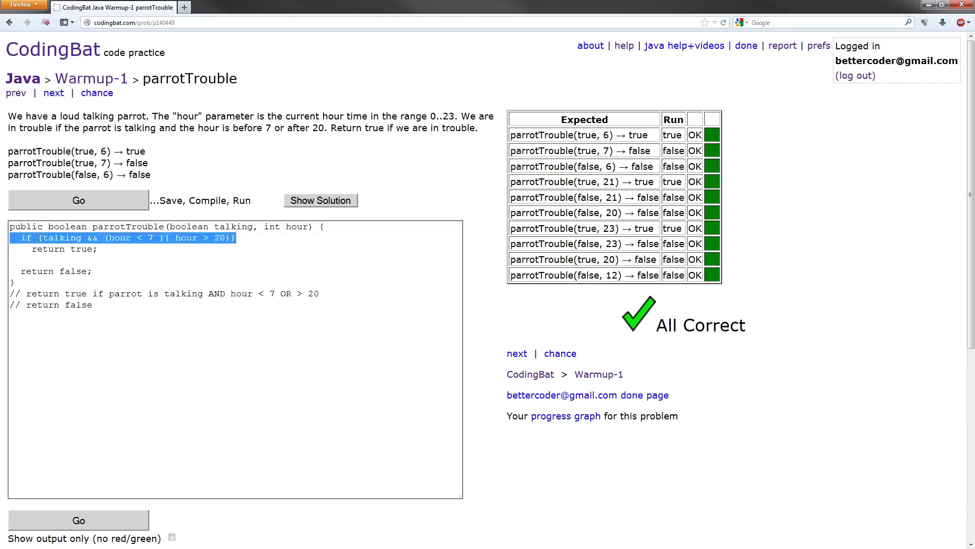
- Replace 'if' with 'return' on the condition and delete the leftover return true/false lines
{"action": "left_click", "coordinate": [34, 238]}
{"action": "key", "text": "BackSpace"}
{"action": "key", "text": "BackSpace"}
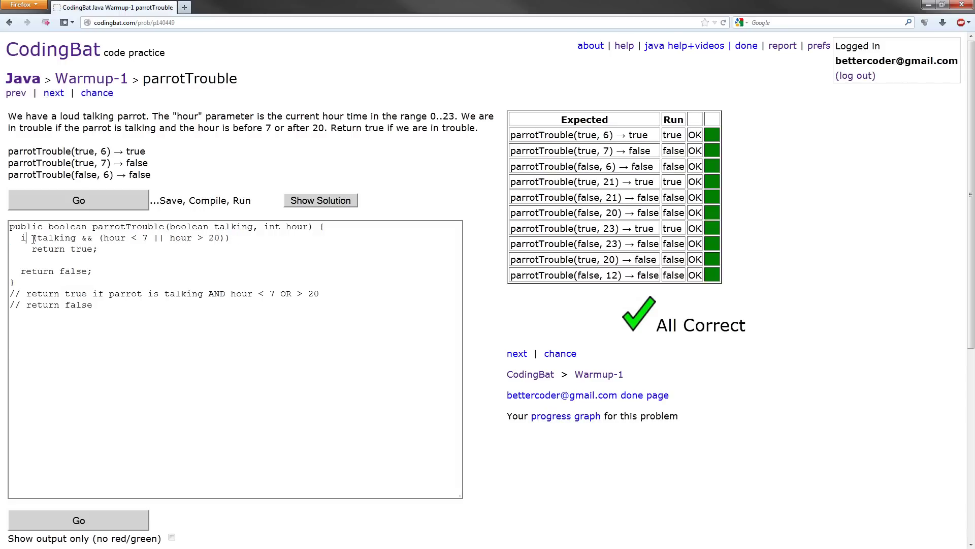
{"action": "type", "text": "return "}
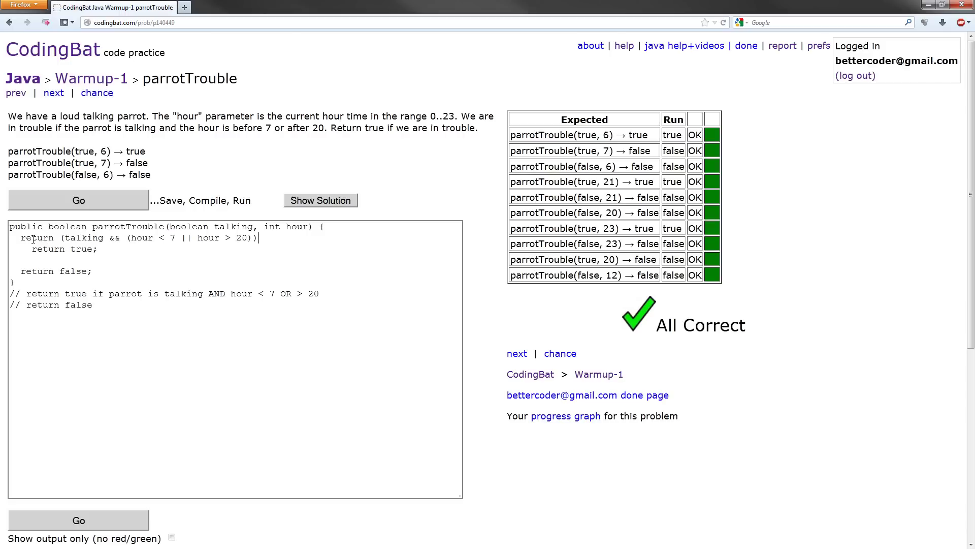
{"action": "type", "text": ";"}
{"action": "key", "text": "shift+Down"}
{"action": "key", "text": "shift+Down"}
{"action": "key", "text": "shift+Down"}
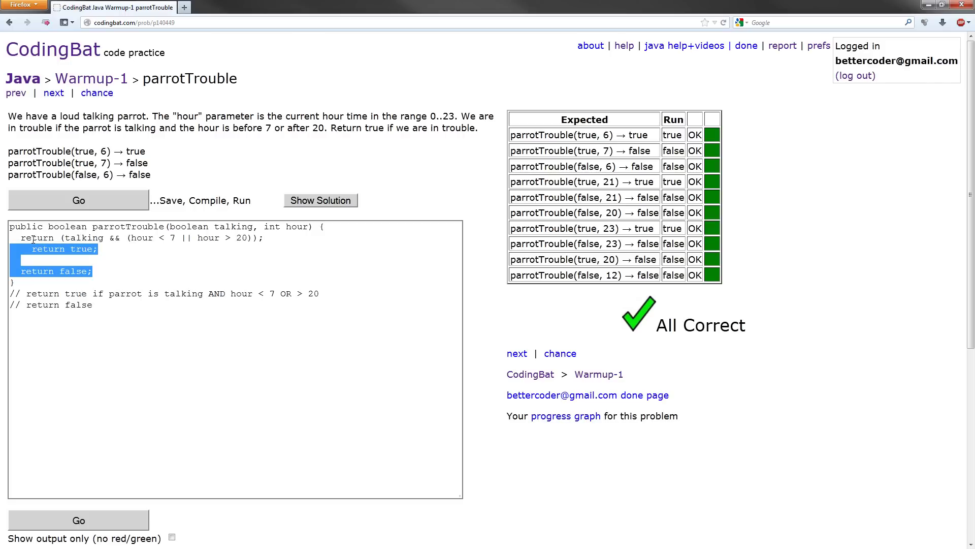
{"action": "key", "text": "Delete"}
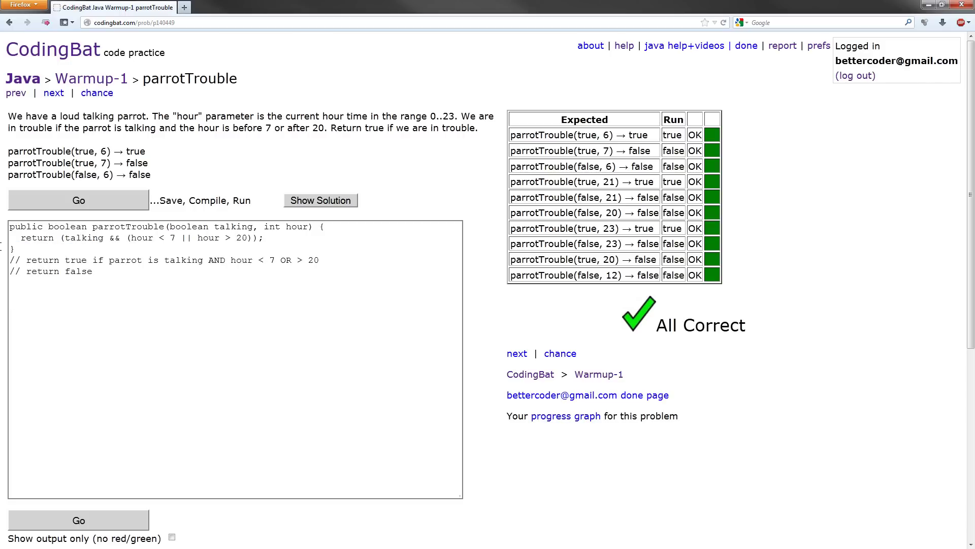
- Run the tests again with Go on the single-return parrotTrouble version
{"action": "left_click", "coordinate": [79, 200]}
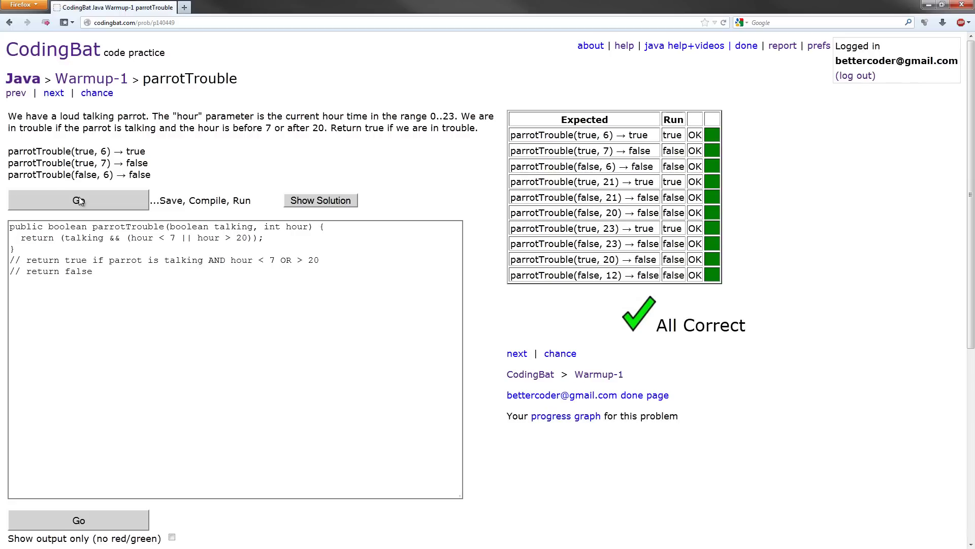